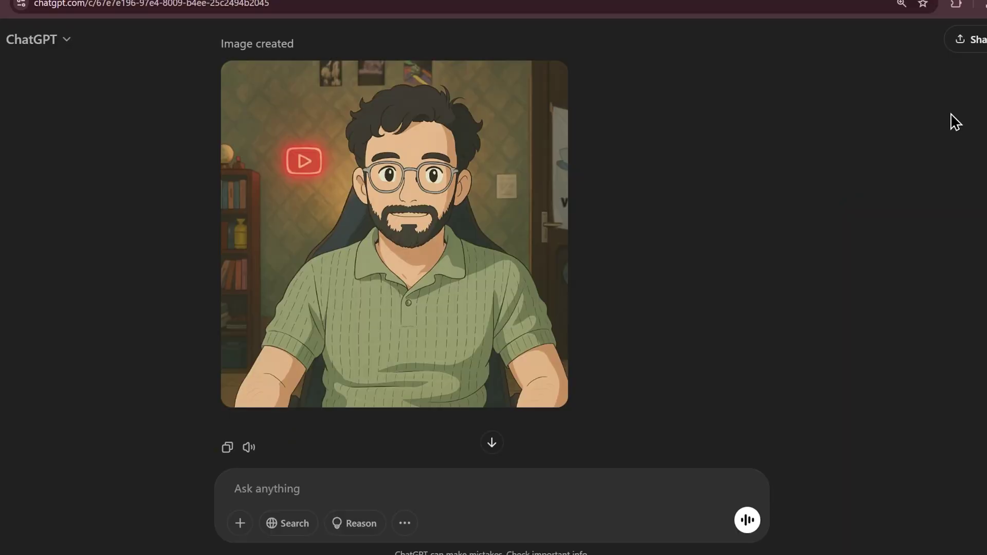
- Scroll through the Grok chat showing the Ghibli prompt and the uploaded couple photo
scroll(840, 201, up, 20)
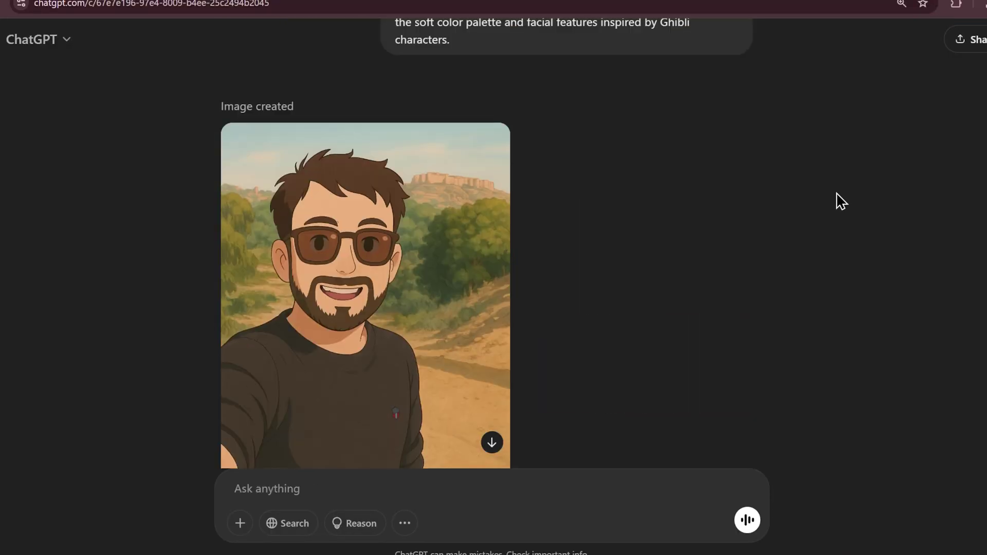
scroll(840, 200, down, 10)
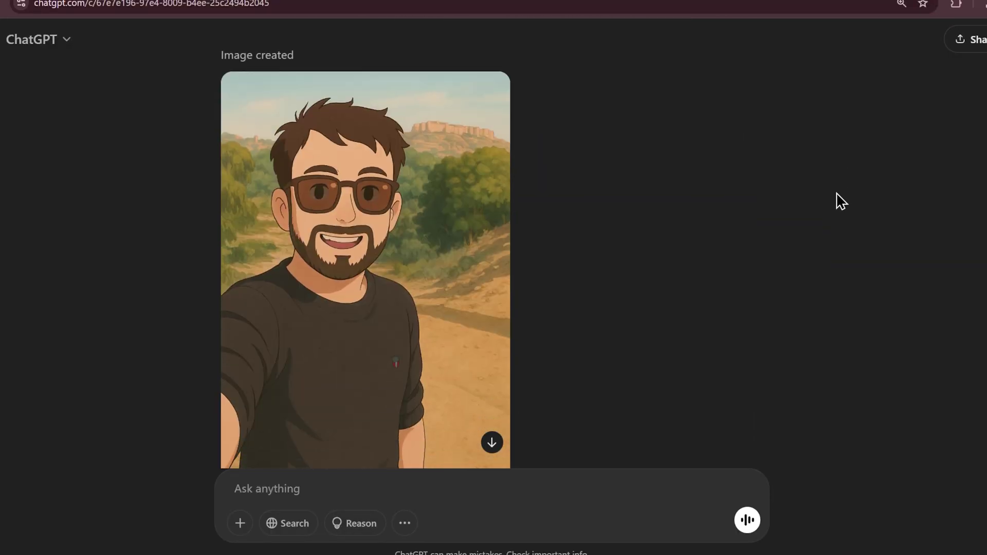
scroll(841, 201, down, 5)
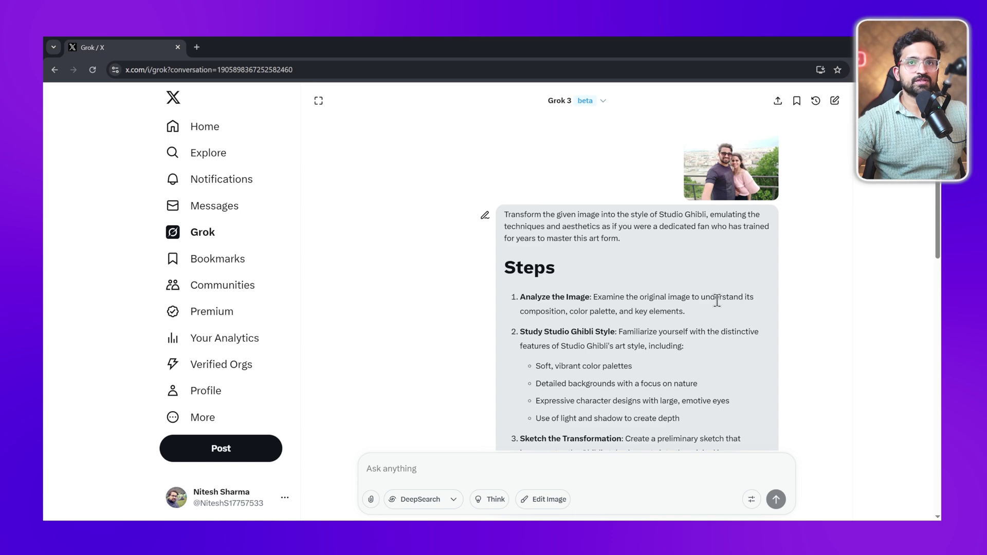
- Shrink ChatGPT's couple cartoon window and place it beside Grok's Ghibli image
scroll(716, 300, down, 10)
scroll(716, 299, up, 10)
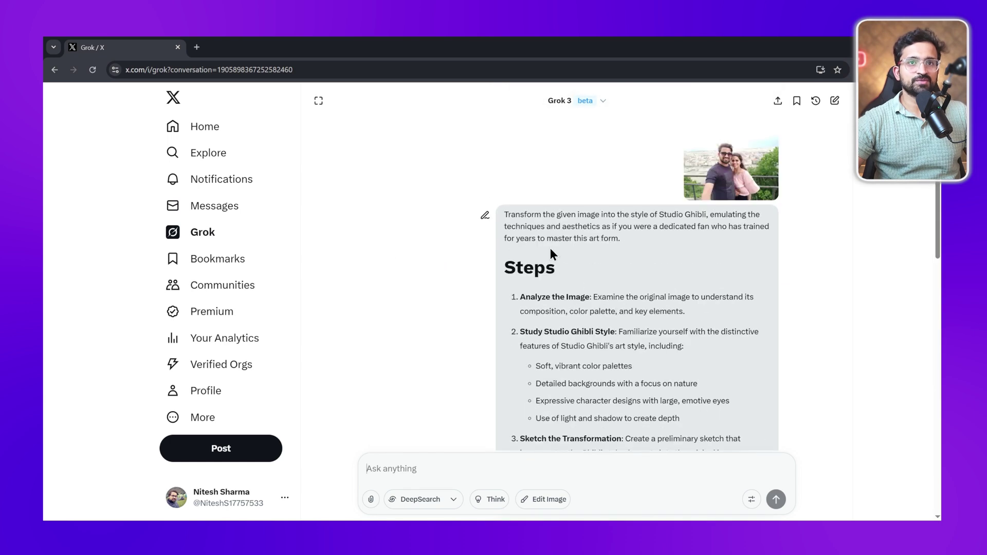
scroll(551, 254, down, 10)
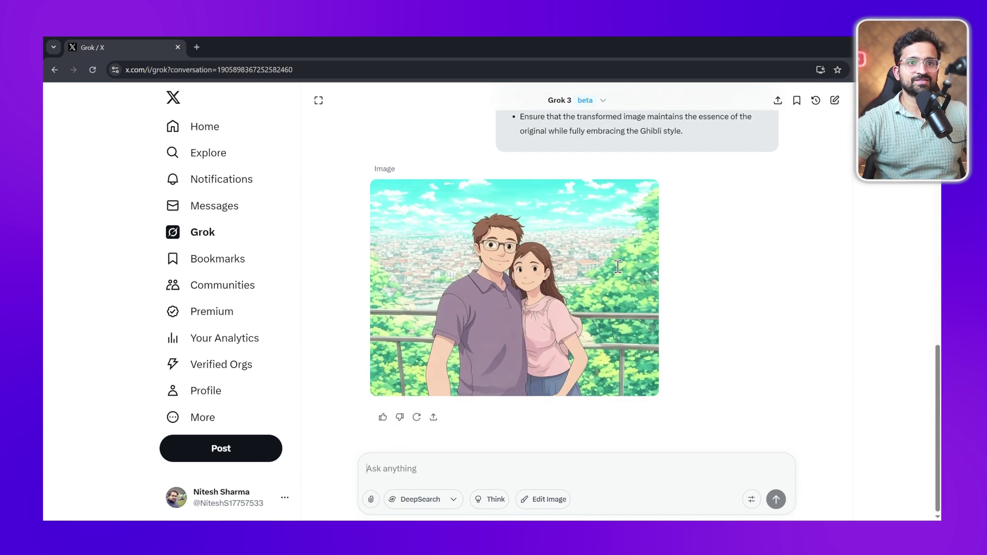
mouse_move(537, 354)
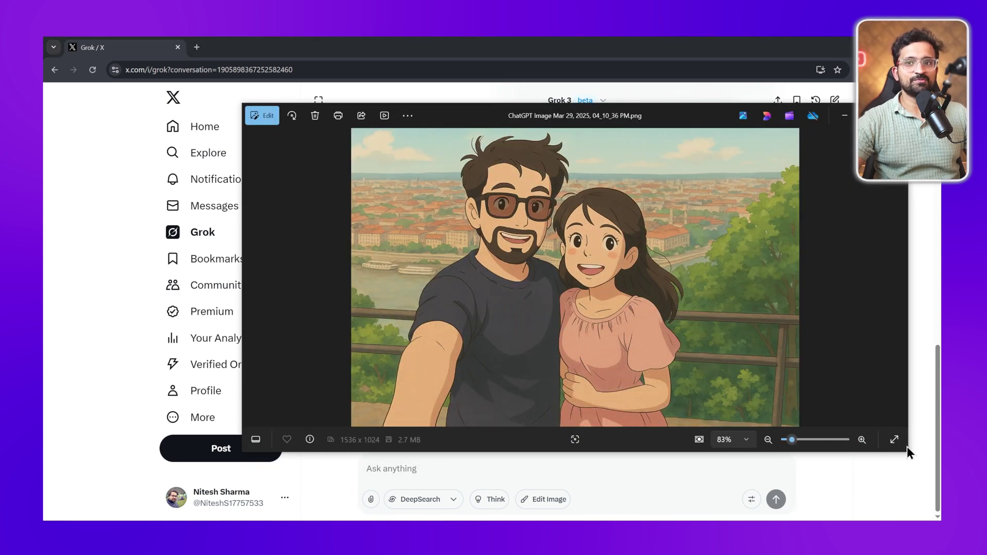
drag(906, 453, 654, 360)
drag(434, 112, 158, 169)
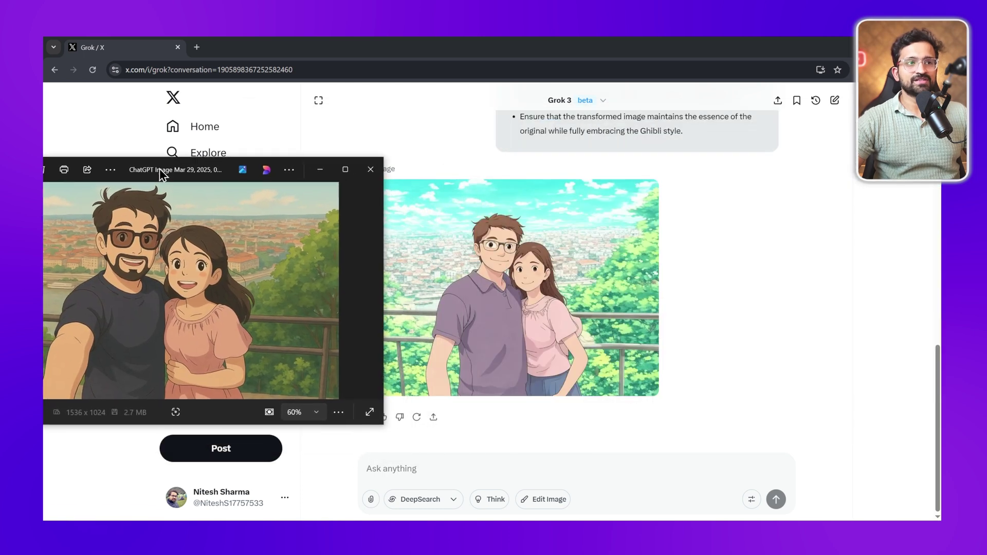
- View the original couple photo full size, then move ChatGPT's cartoon to the right
click(733, 172)
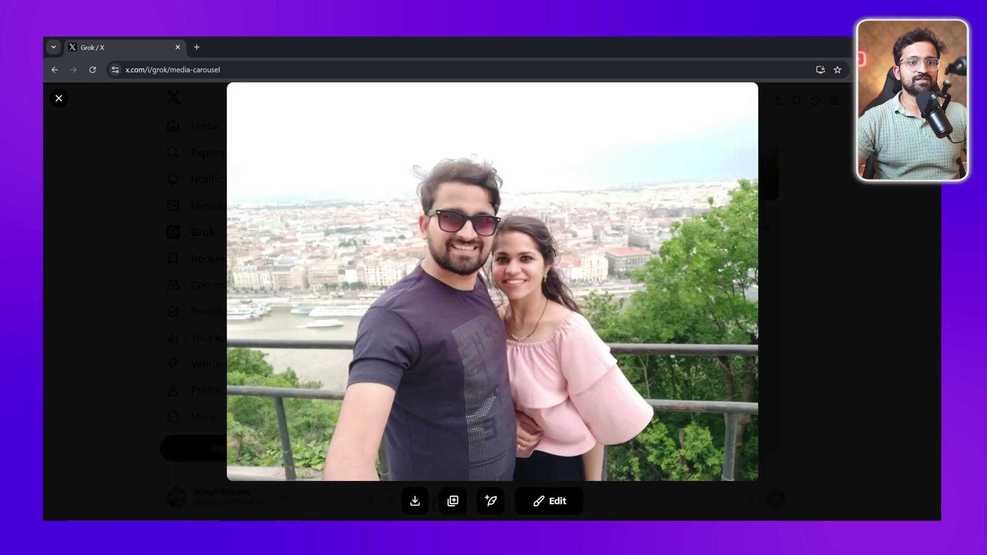
key(alt+Tab)
drag(156, 174, 748, 121)
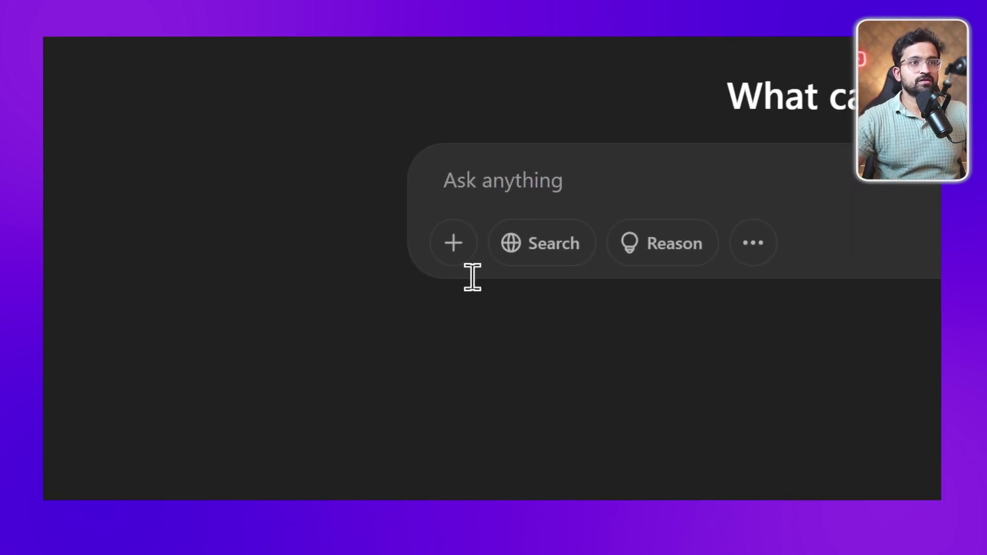
- Attach the selfie 20231226_120448.jpg and paste the Studio Ghibli portrait prompt
click(461, 263)
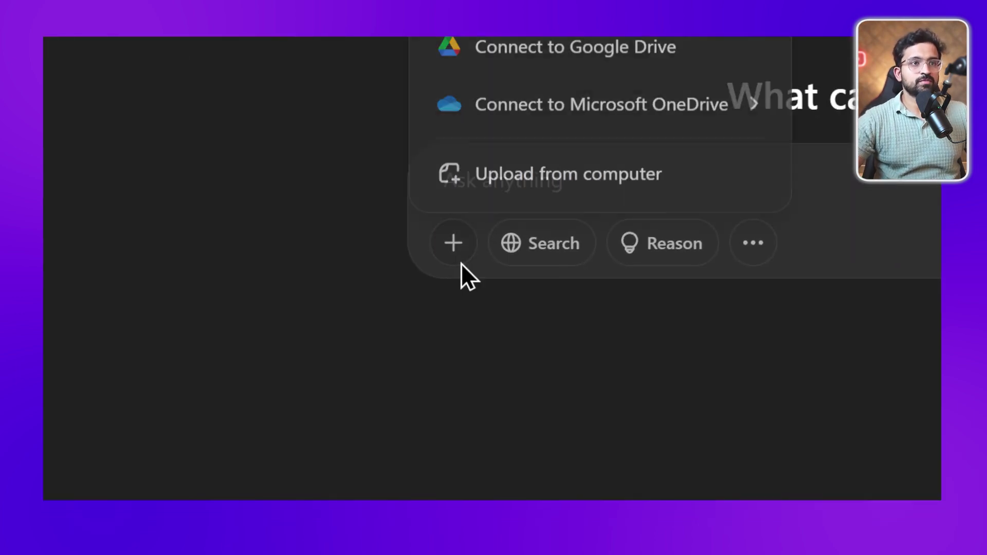
click(547, 185)
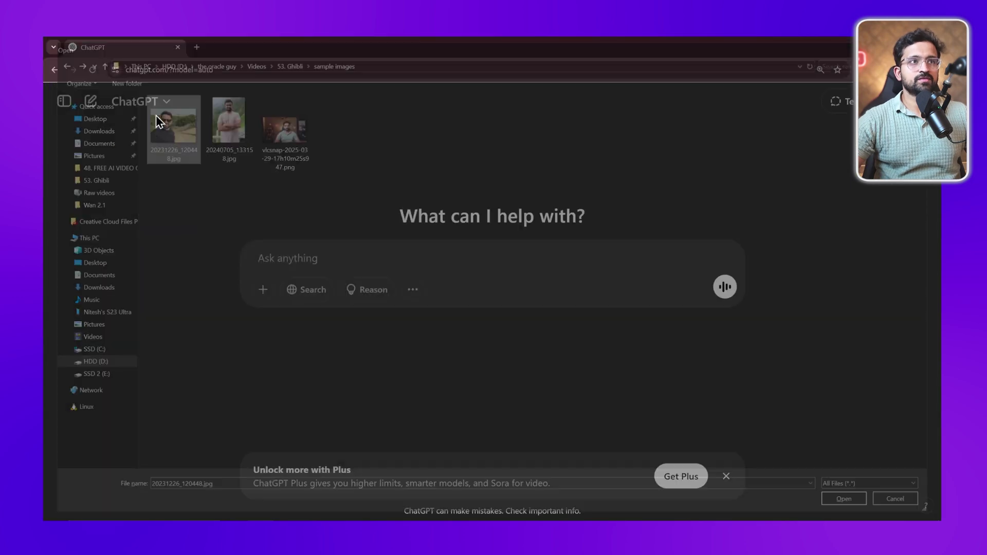
click(438, 277)
text(Turn this image into a Studio Ghibli-style animated portrait. Use the soft color palette and facial features inspired by Ghibli characters.)
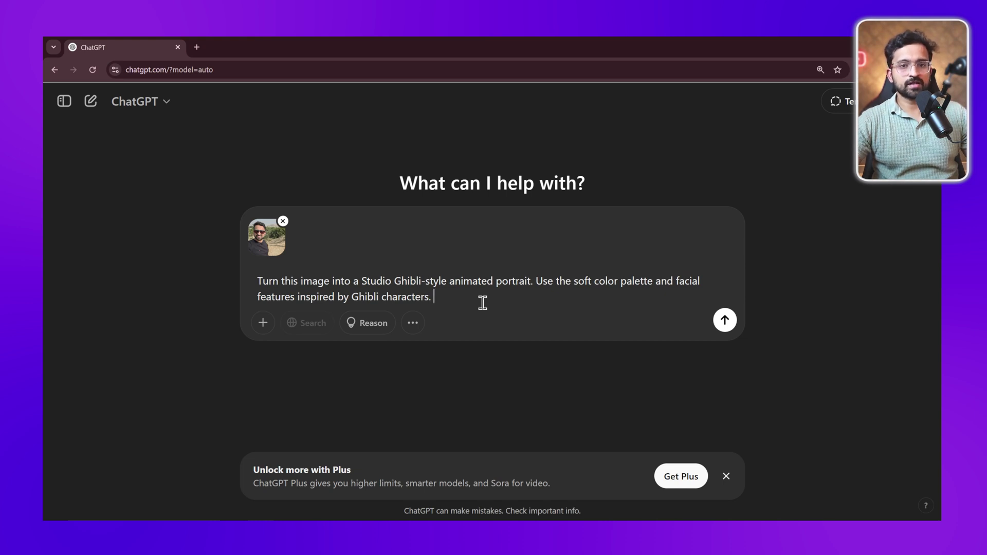
- Send the selfie with the Ghibli prompt to generate the portrait
click(724, 320)
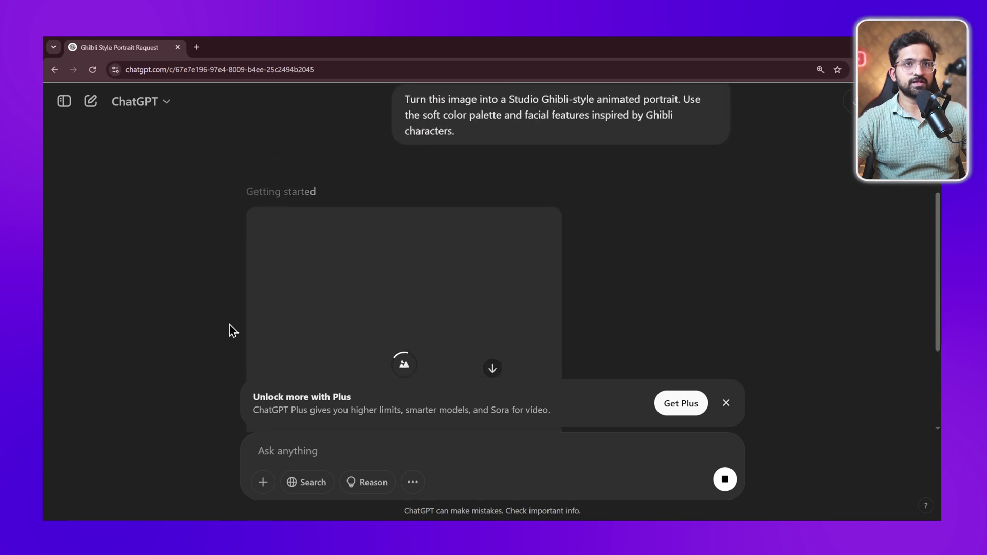
scroll(229, 324, up, 3)
scroll(233, 291, down, 5)
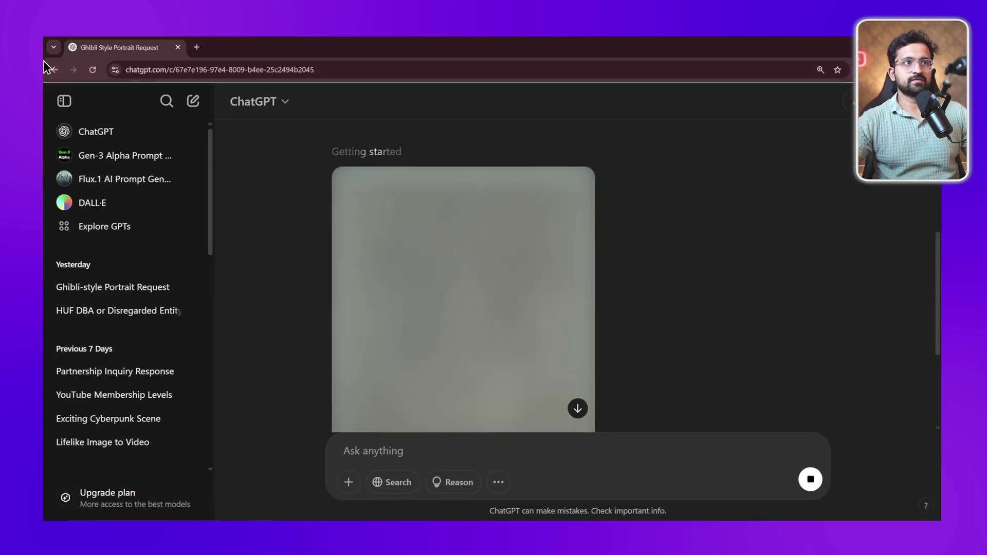
- Hide the sidebar and compare the original selfie with the generated Ghibli portrait full size
click(64, 101)
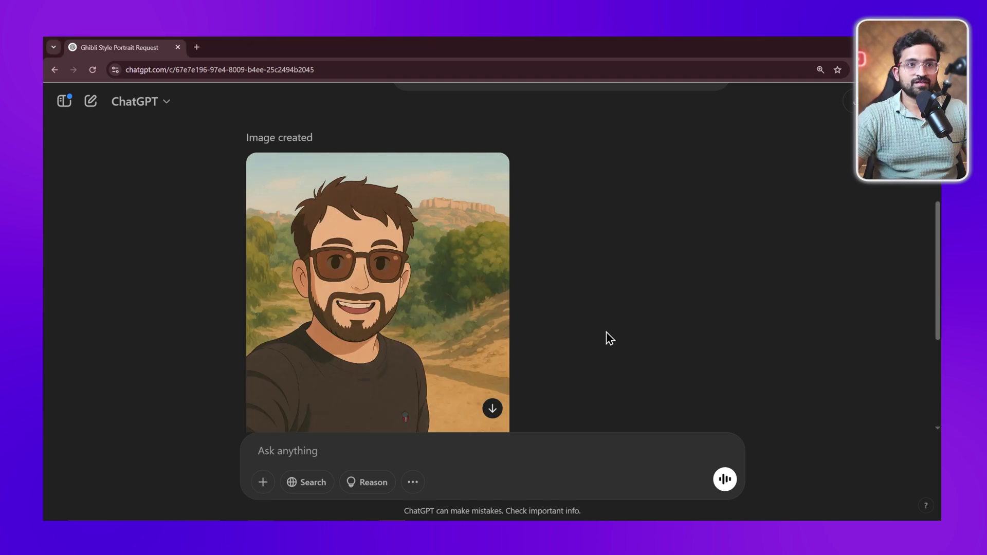
scroll(577, 294, down, 2)
scroll(606, 310, up, 6)
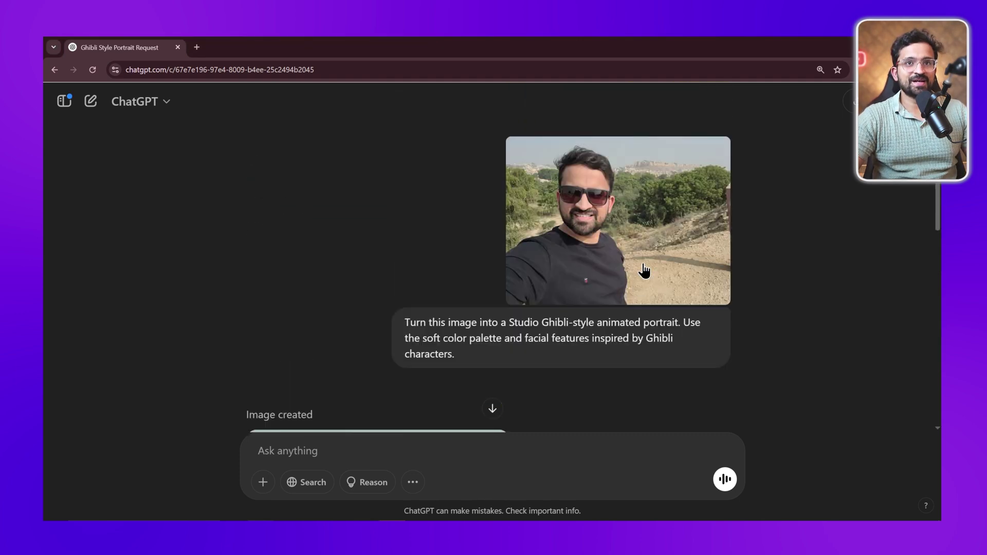
click(643, 273)
click(720, 300)
scroll(752, 339, down, 5)
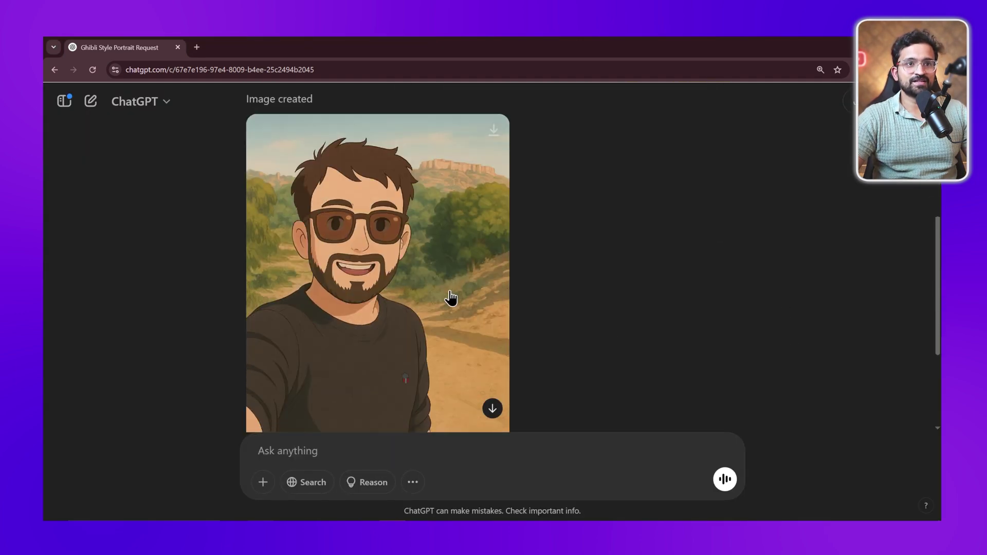
click(464, 296)
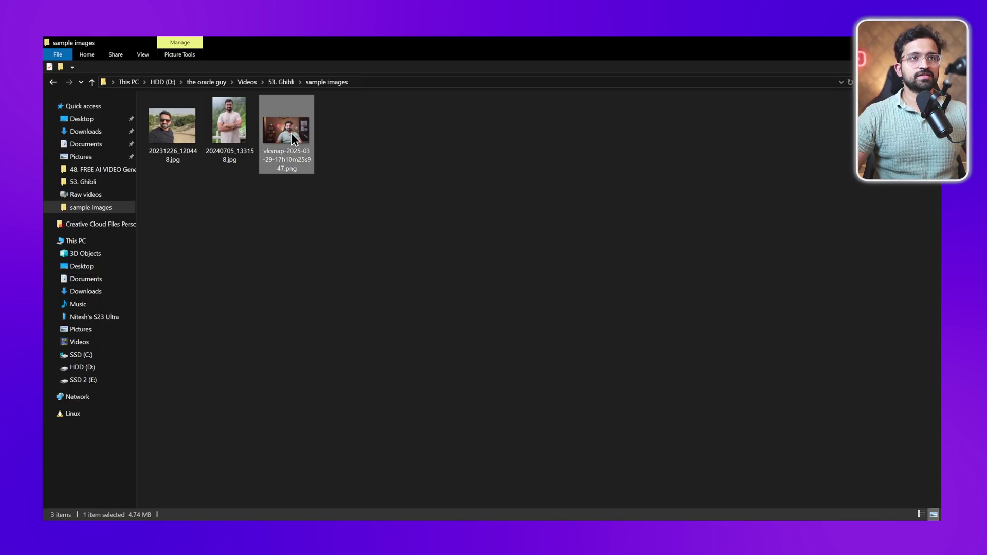
- Preview the vlcsnap webcam snapshot in Photos
double_click(293, 139)
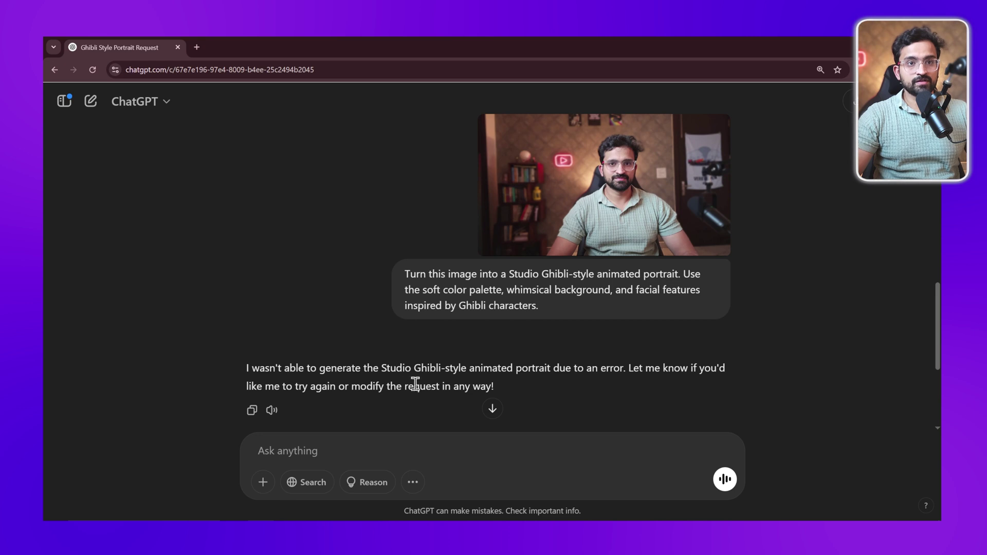
- Ask ChatGPT to 'Please retry' the Ghibli portrait of the webcam snapshot
scroll(411, 393, down, 4)
scroll(385, 421, up, 2)
text(Please retry)
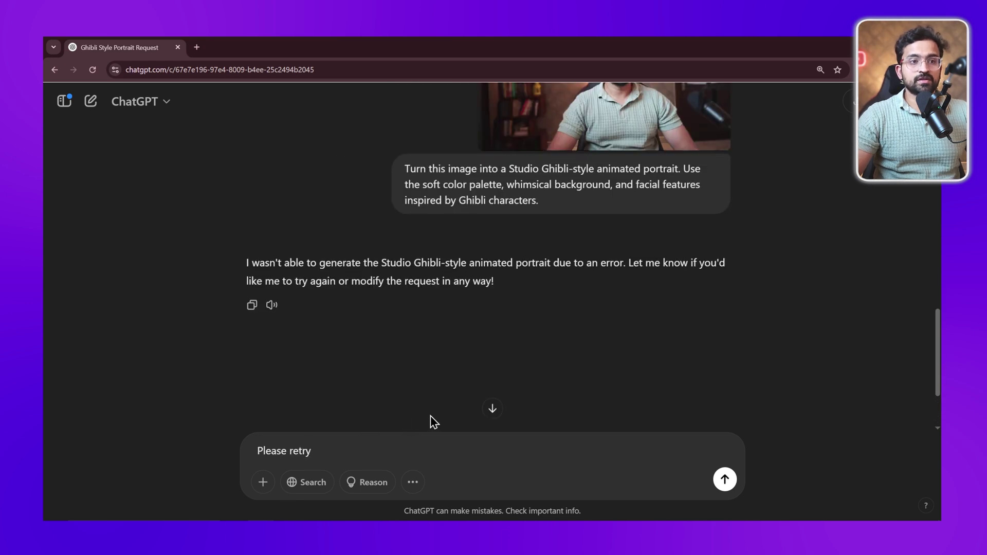
key(Return)
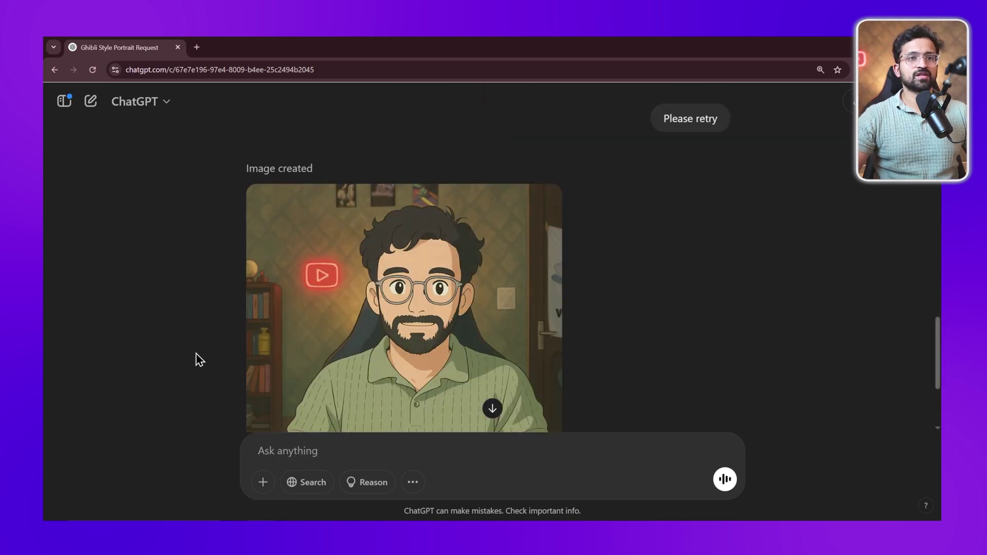
scroll(205, 340, down, 2)
scroll(208, 340, up, 1)
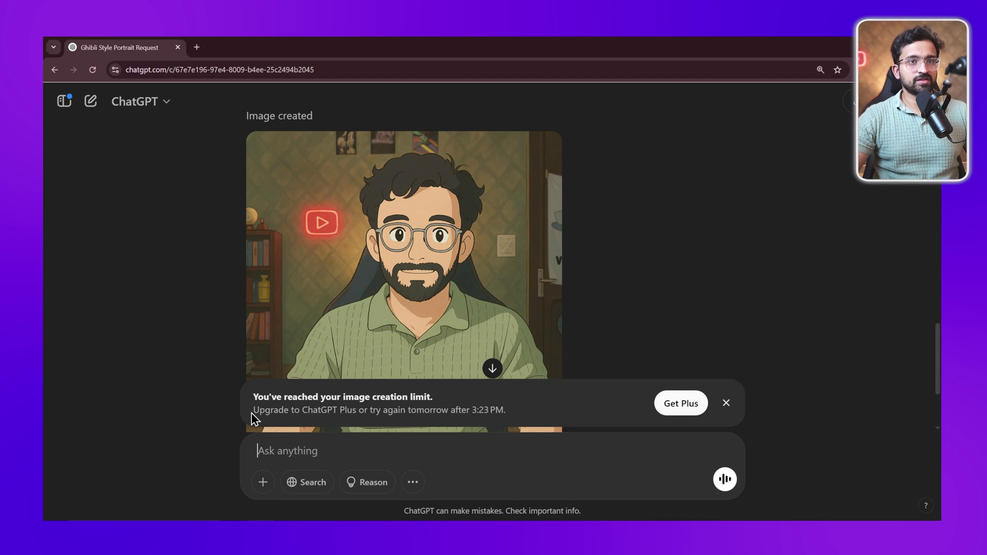
- Highlight 'after 3:23 PM' in the image limit notice and scroll through the chat's images
drag(506, 410, 454, 411)
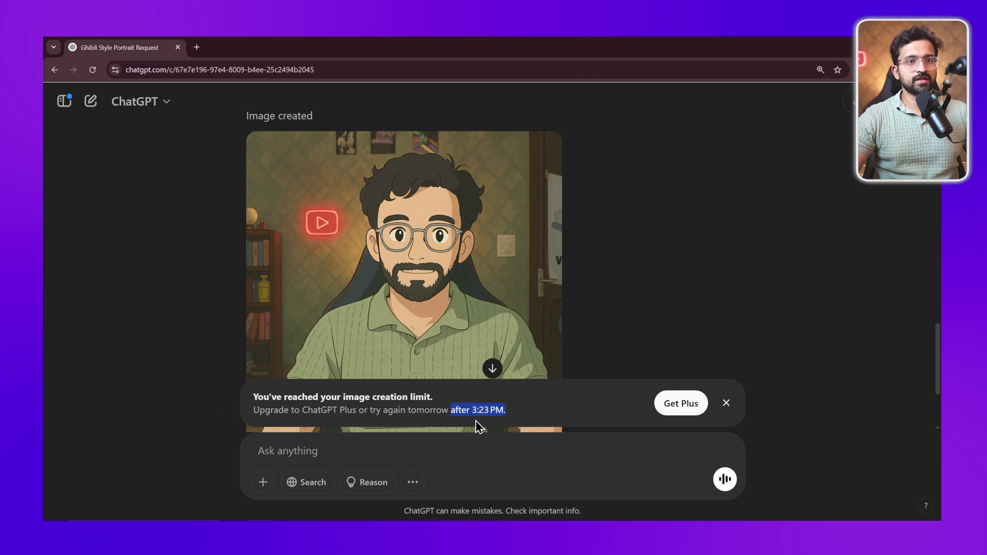
scroll(204, 399, up, 10)
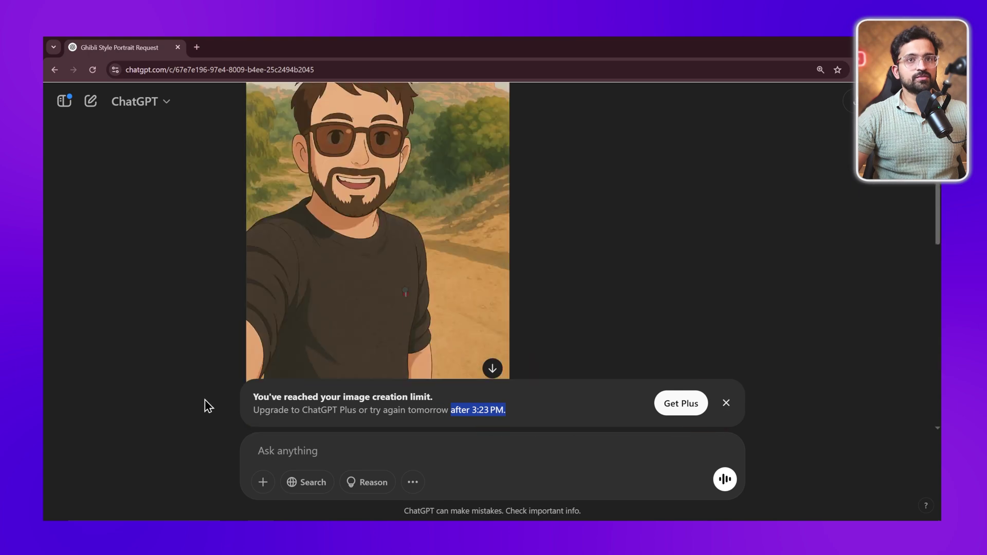
scroll(205, 400, up, 2)
scroll(204, 399, down, 15)
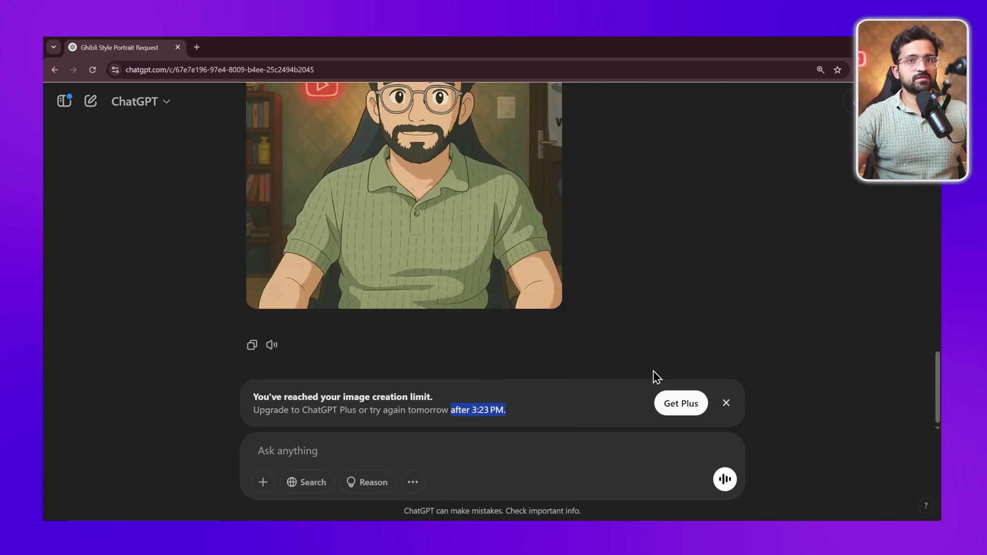
scroll(652, 376, up, 1)
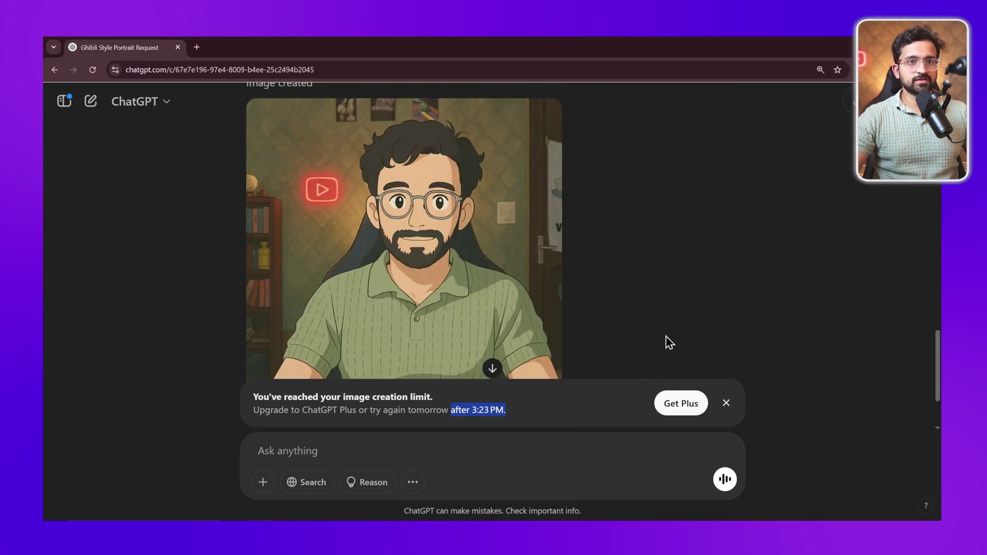